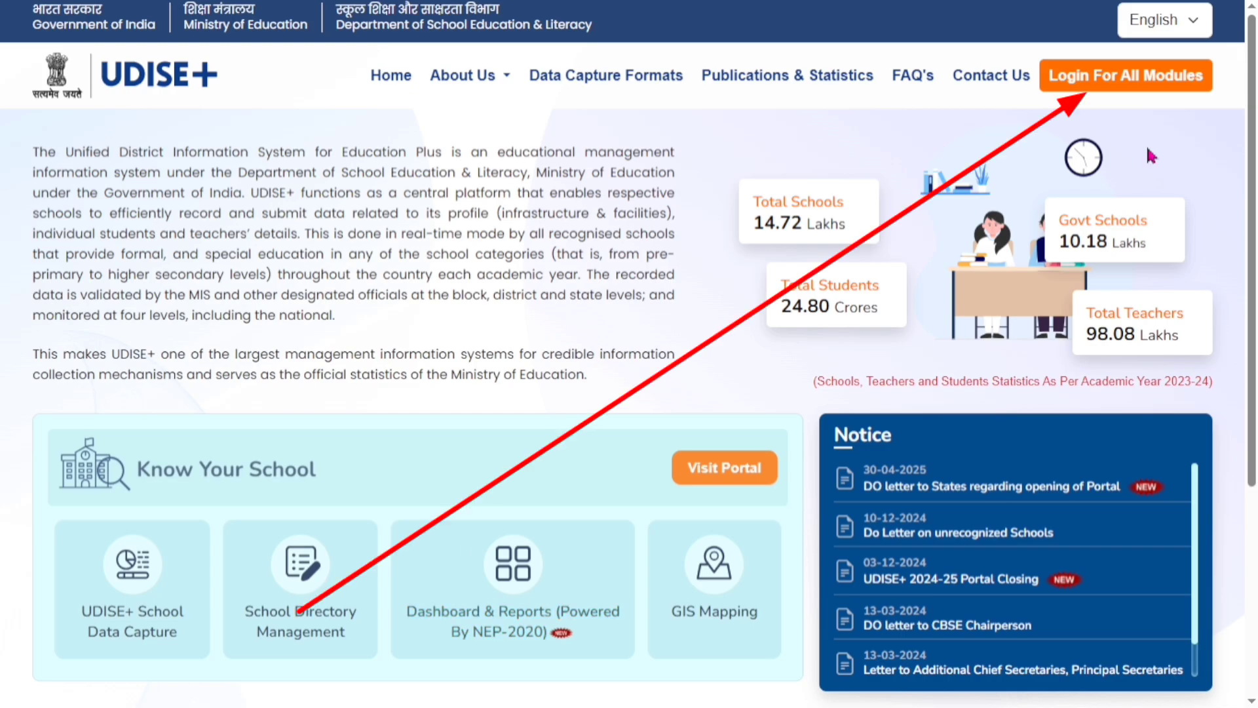
Open the login page for all modules and choose ASSAM as the login state
{"action": "left_click", "coordinate": [1129, 89]}
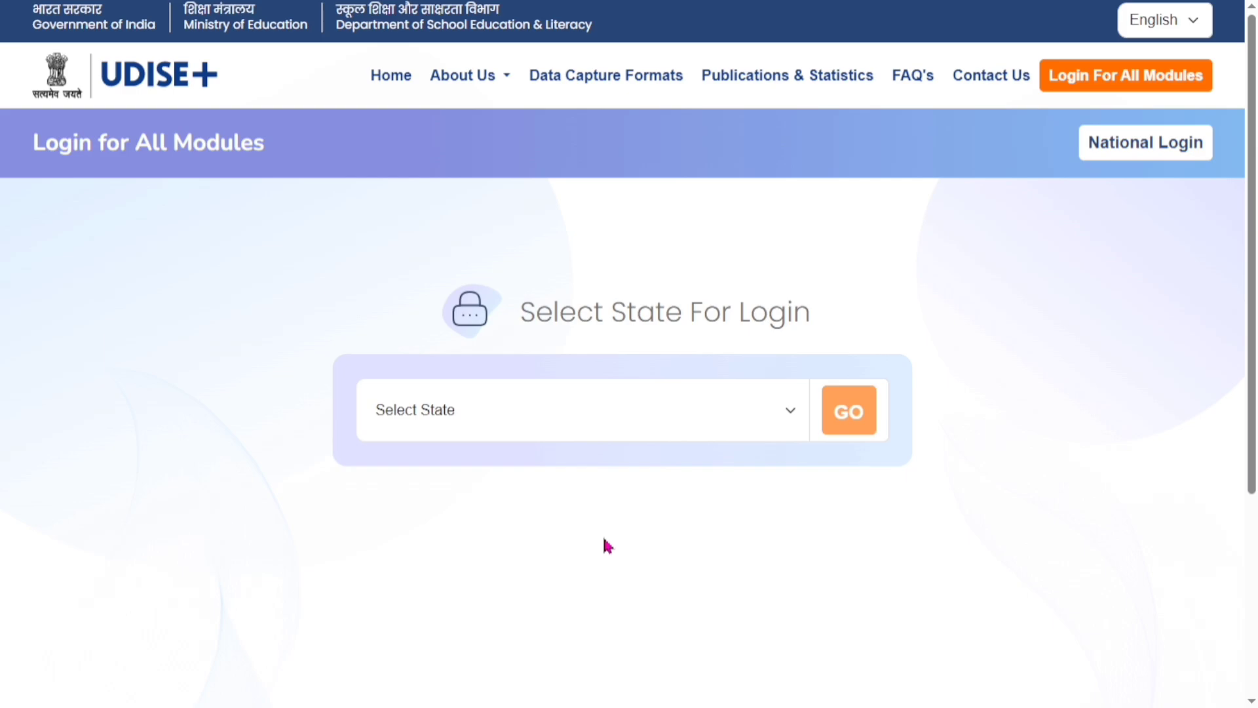
{"action": "left_click", "coordinate": [710, 422]}
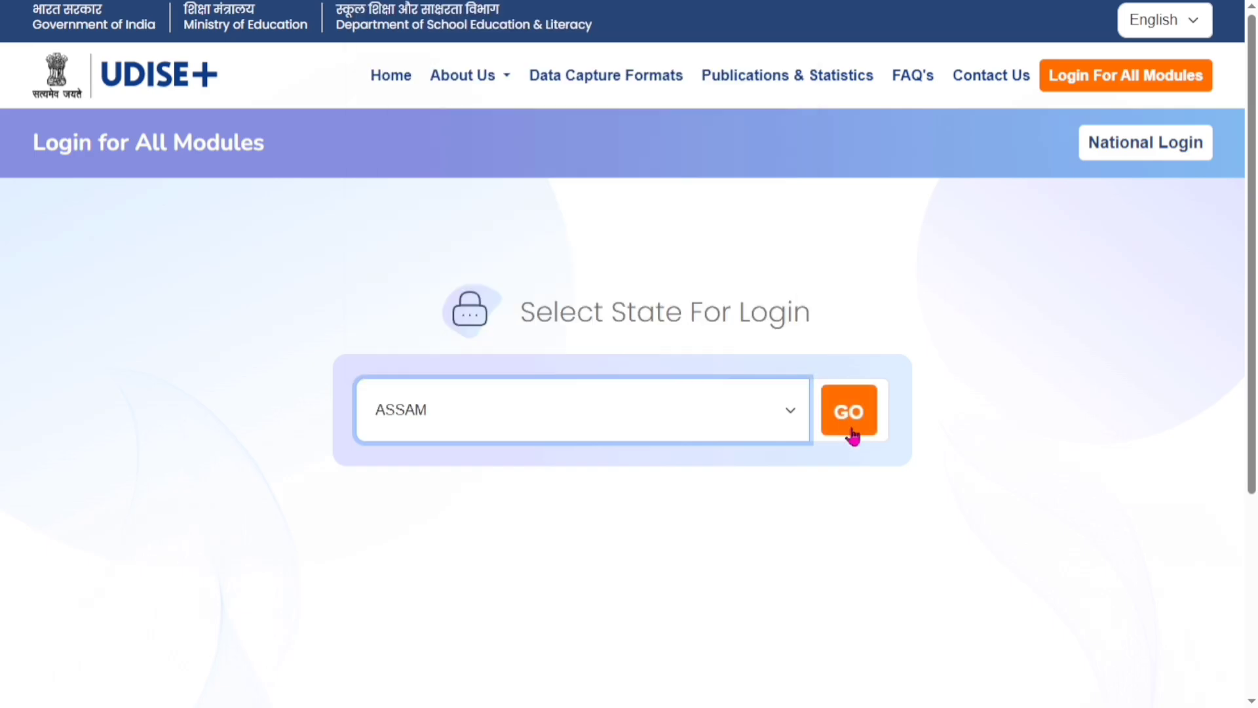
{"action": "left_click", "coordinate": [851, 428]}
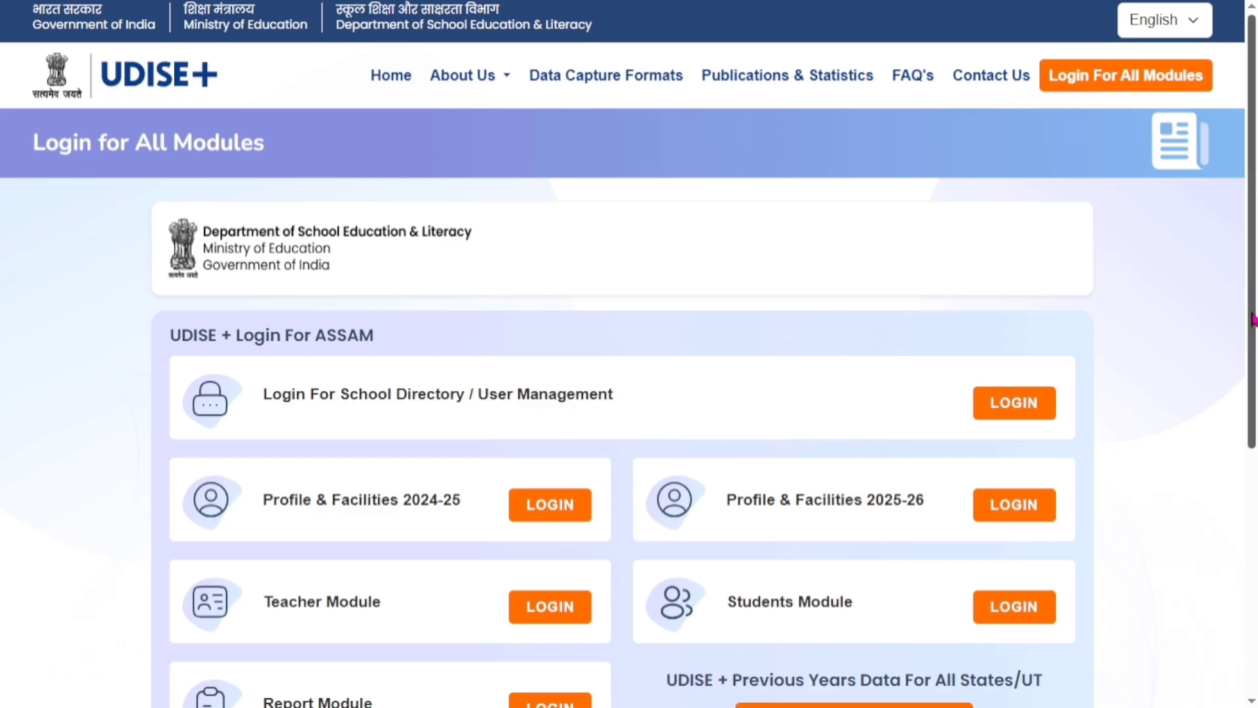
Open the Teacher Module login and sign in to the Teacher Database
{"action": "left_click_drag", "start_coordinate": [1253, 319], "coordinate": [1250, 429]}
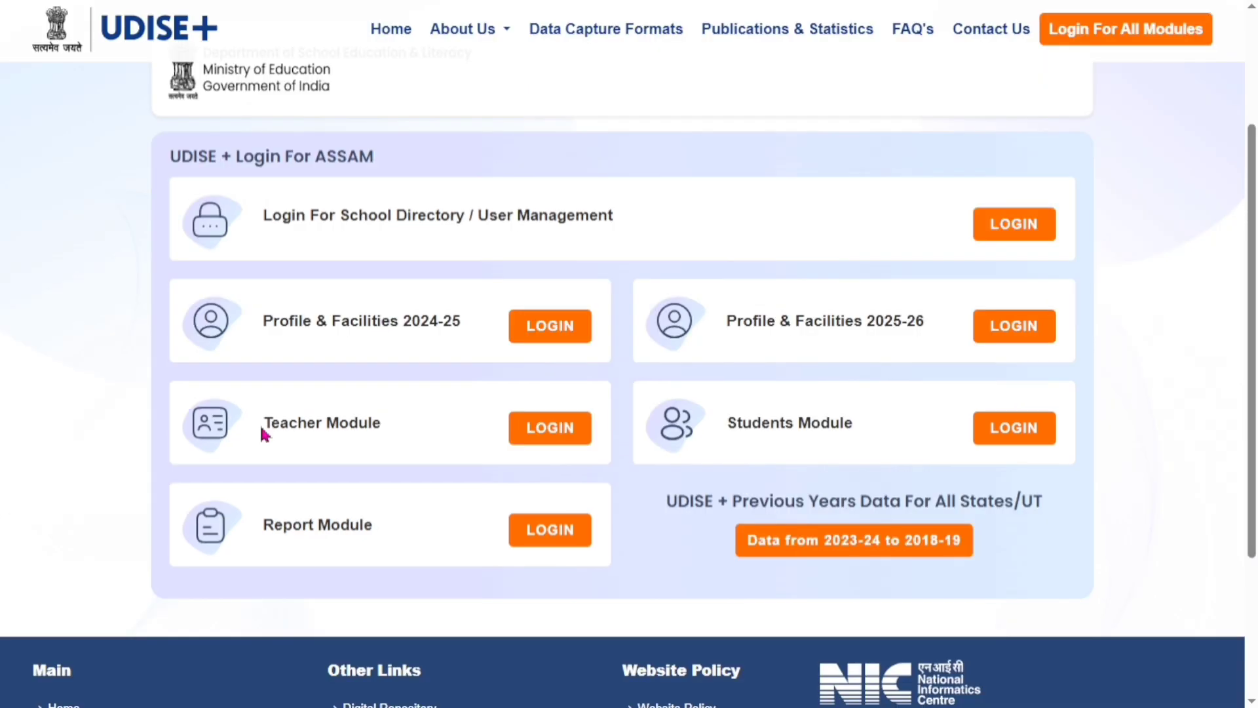
{"action": "triple_click", "coordinate": [282, 426]}
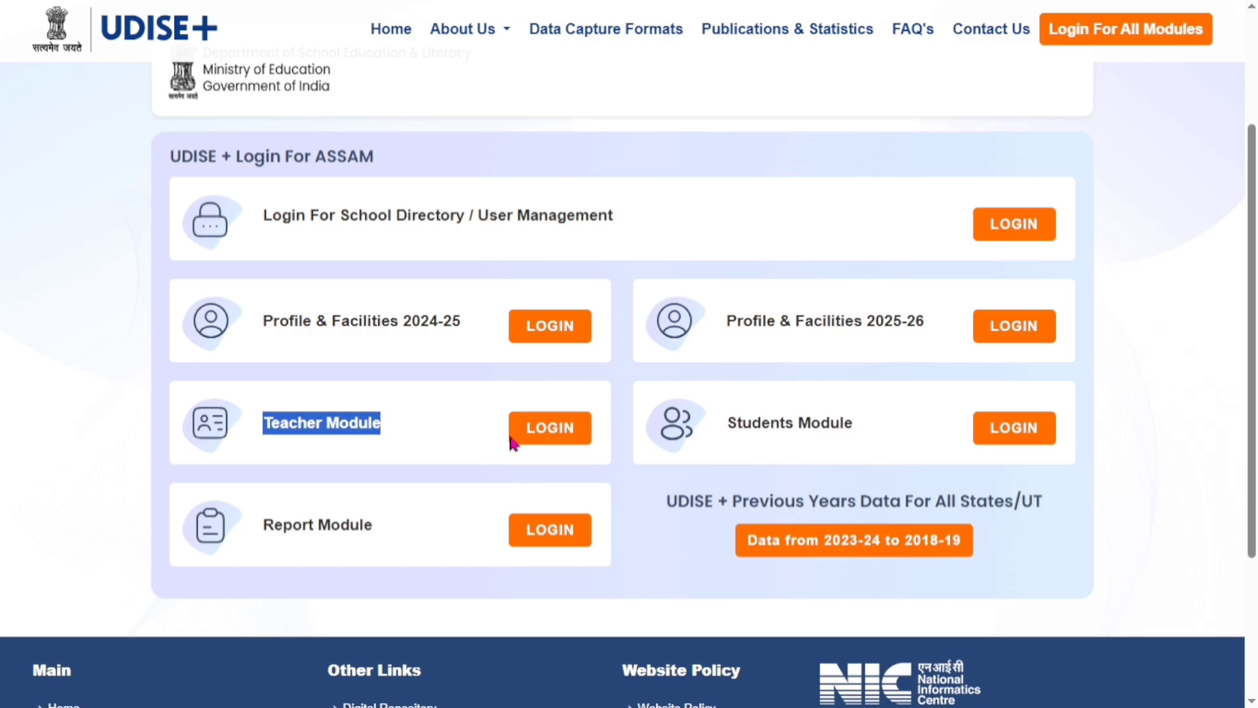
{"action": "left_click", "coordinate": [586, 444]}
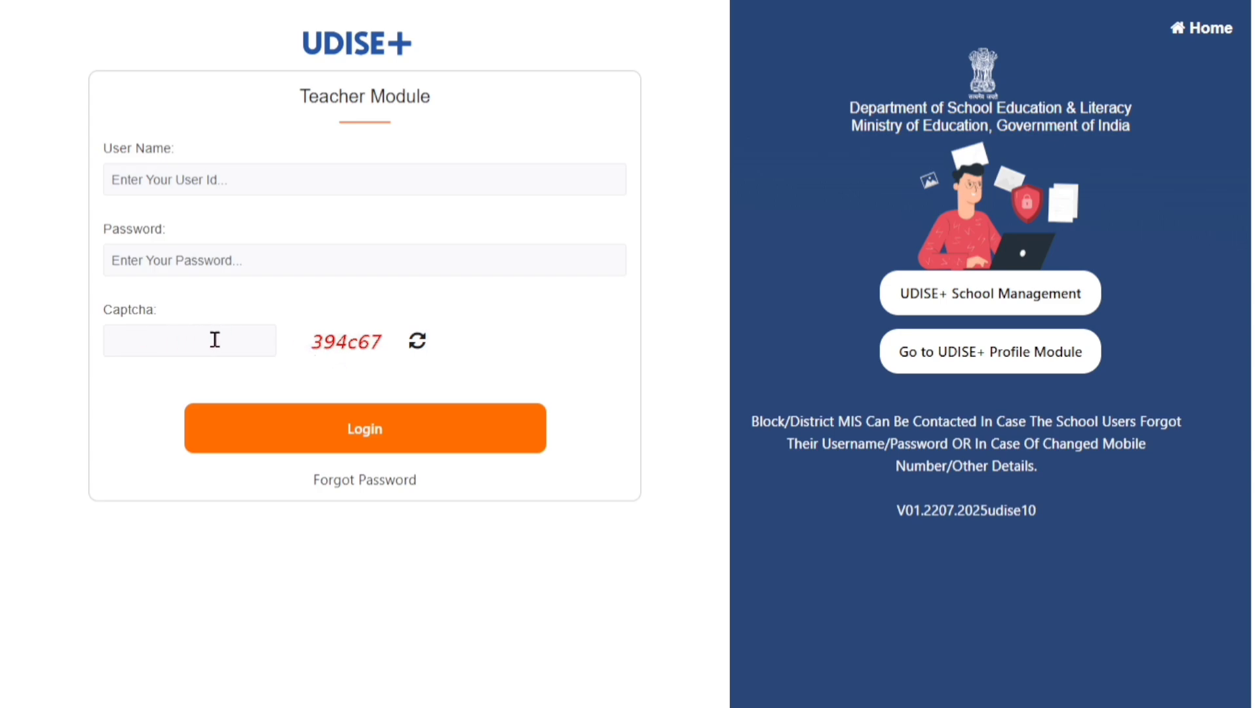
{"action": "left_click", "coordinate": [502, 433]}
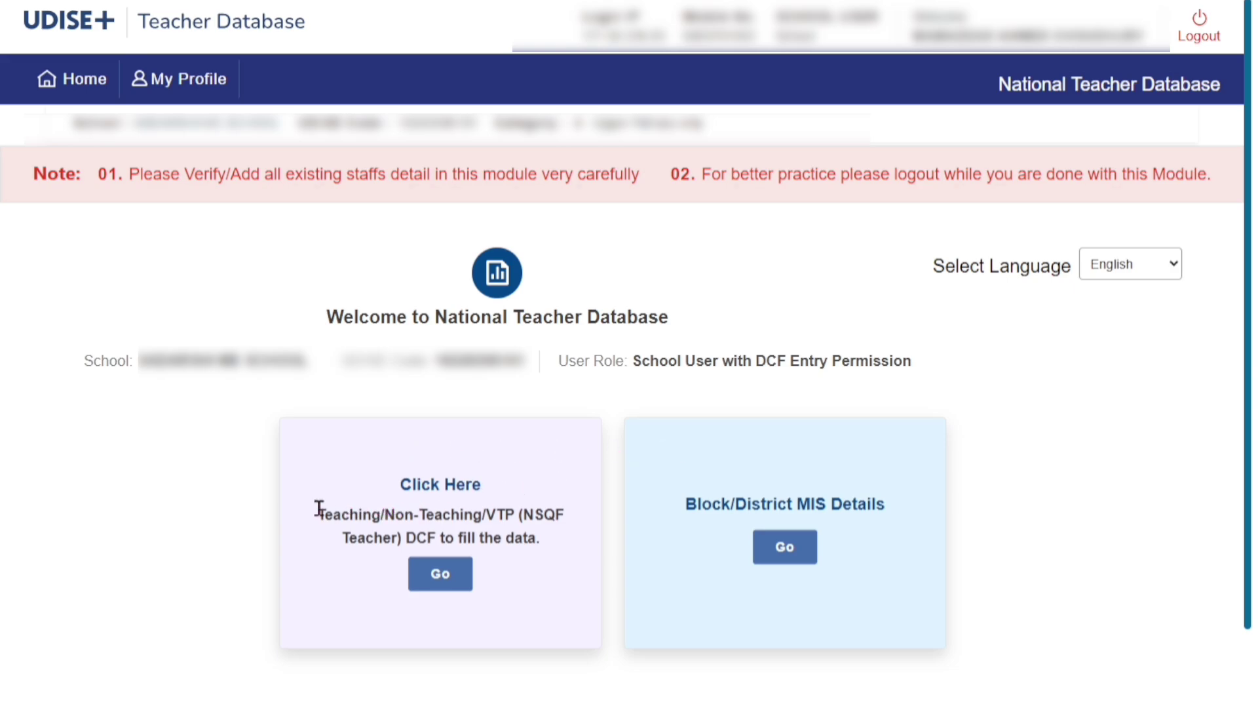
Open the Teaching/Non-Teaching/VTP (NSQF Teacher) DCF data entry from the welcome page
{"action": "left_click_drag", "start_coordinate": [317, 511], "coordinate": [515, 513]}
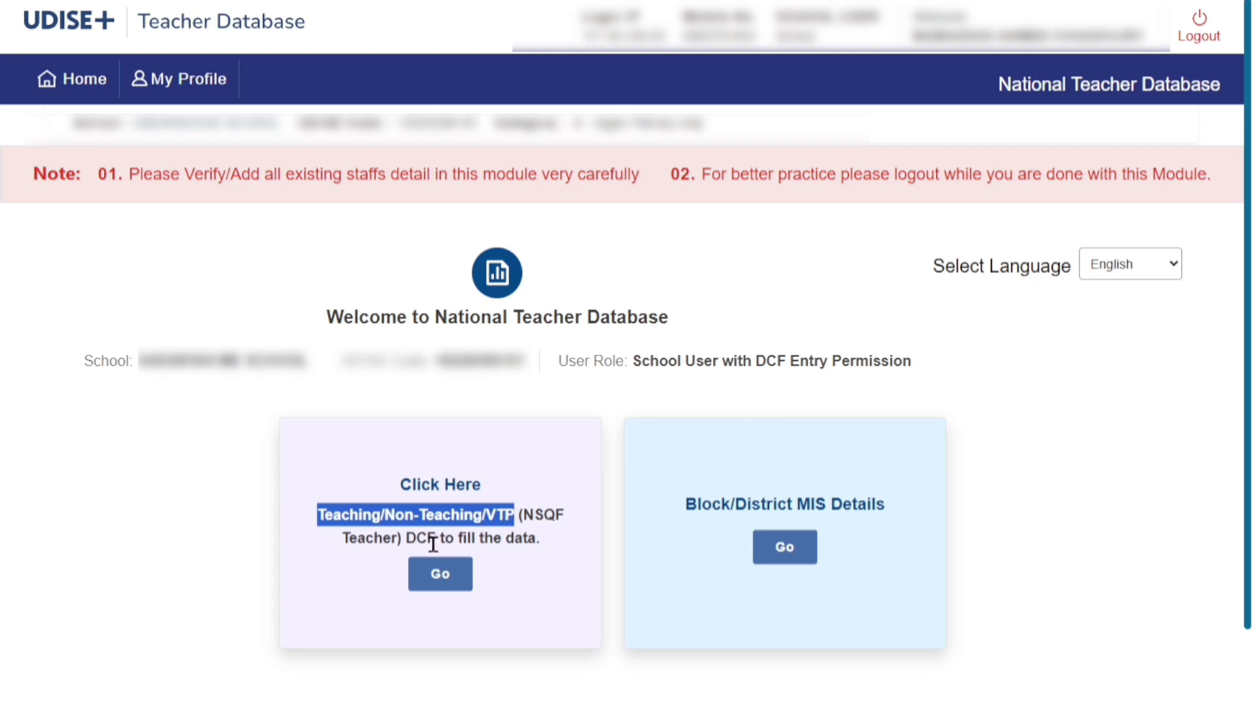
{"action": "left_click", "coordinate": [408, 537]}
{"action": "left_click_drag", "start_coordinate": [408, 537], "coordinate": [535, 539]}
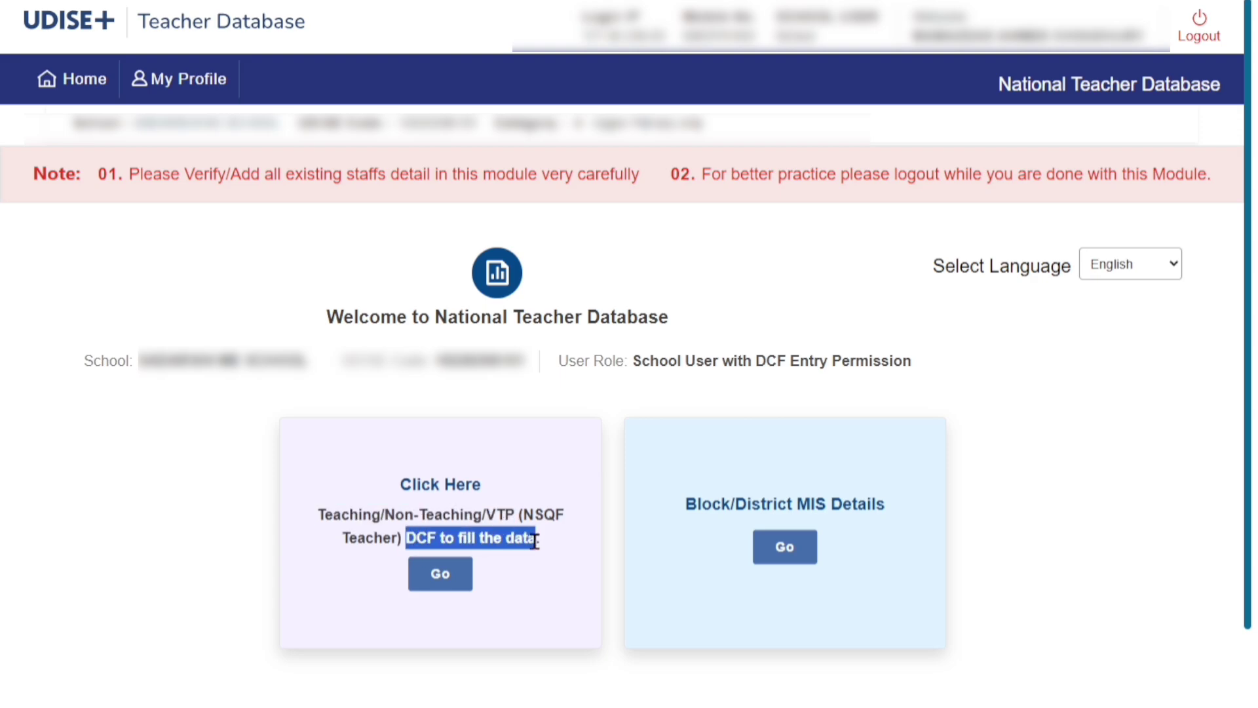
{"action": "left_click", "coordinate": [459, 587]}
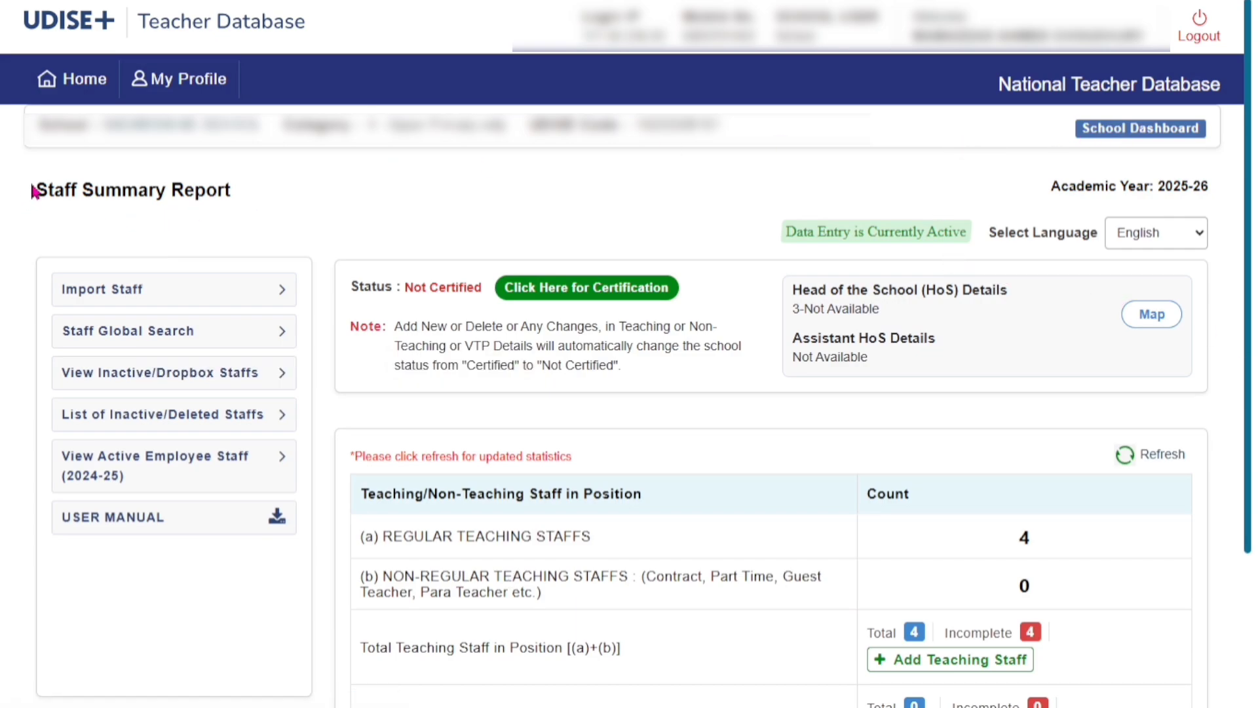
Review the regular, non-regular and total teaching staff rows in the Staff Summary Report
{"action": "left_click_drag", "start_coordinate": [34, 190], "coordinate": [238, 206]}
{"action": "left_click", "coordinate": [367, 449]}
{"action": "left_click_drag", "start_coordinate": [365, 493], "coordinate": [645, 501]}
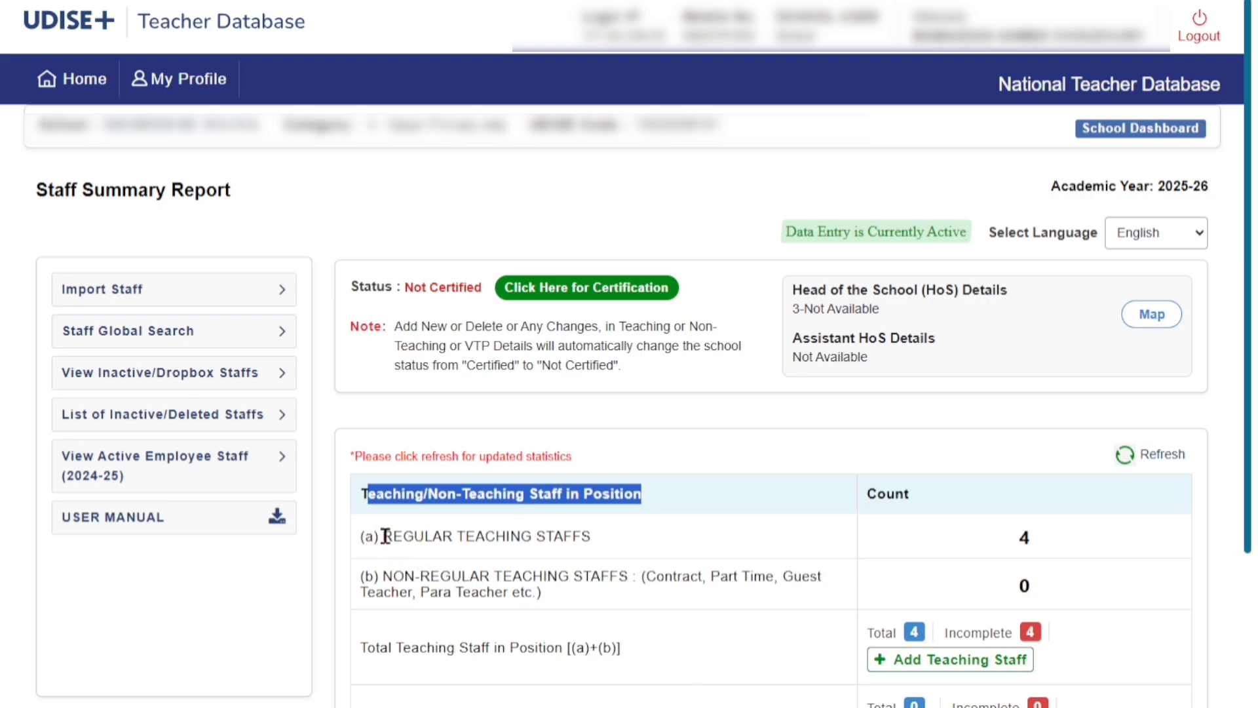
{"action": "left_click_drag", "start_coordinate": [384, 536], "coordinate": [582, 536]}
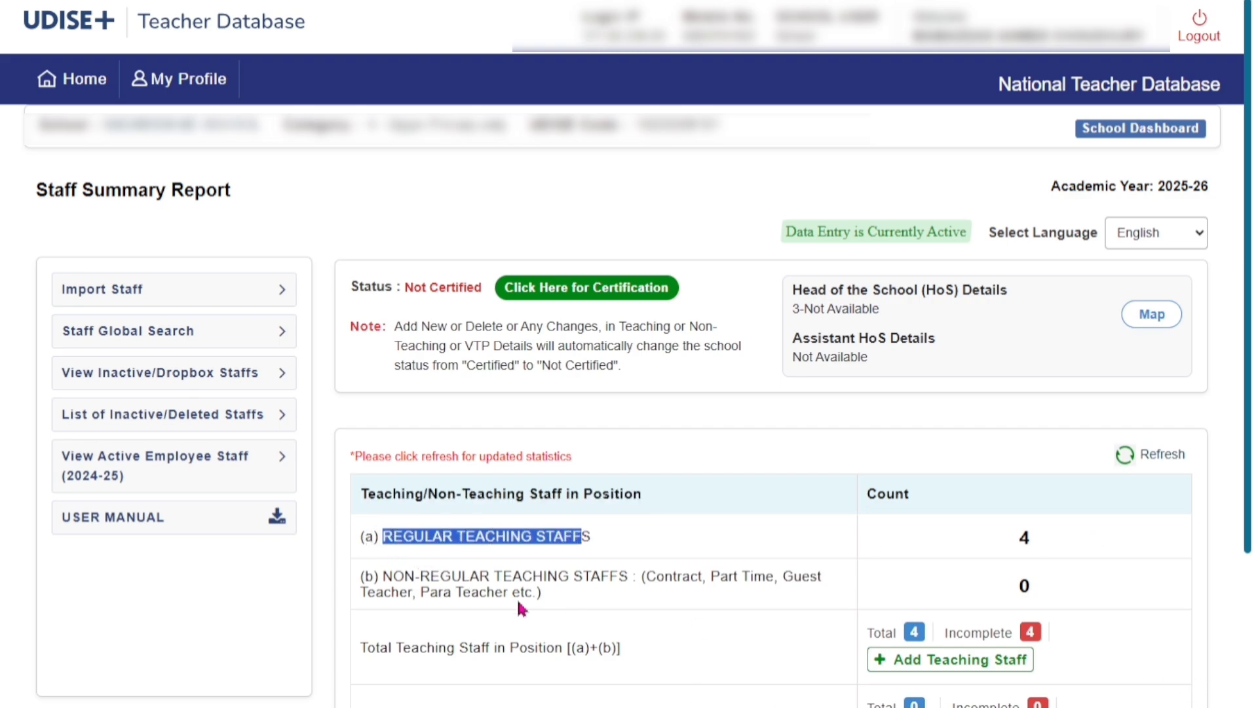
{"action": "left_click_drag", "start_coordinate": [384, 576], "coordinate": [600, 579]}
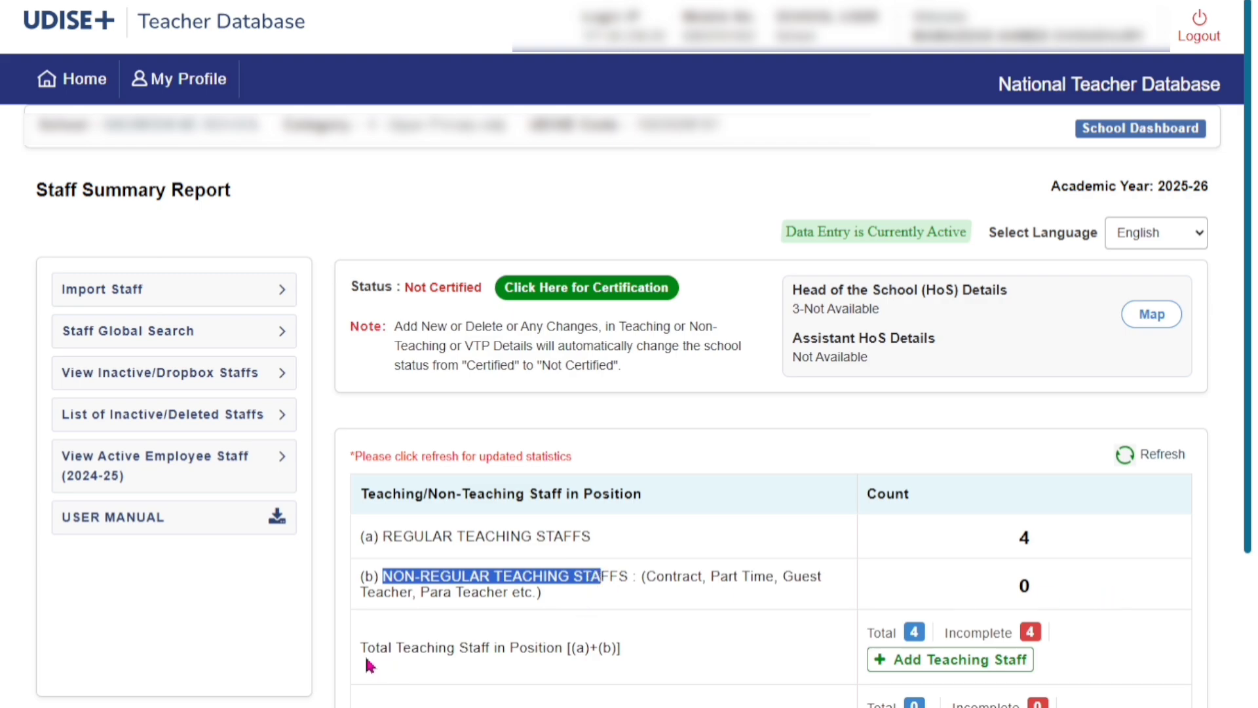
{"action": "left_click_drag", "start_coordinate": [367, 648], "coordinate": [632, 662]}
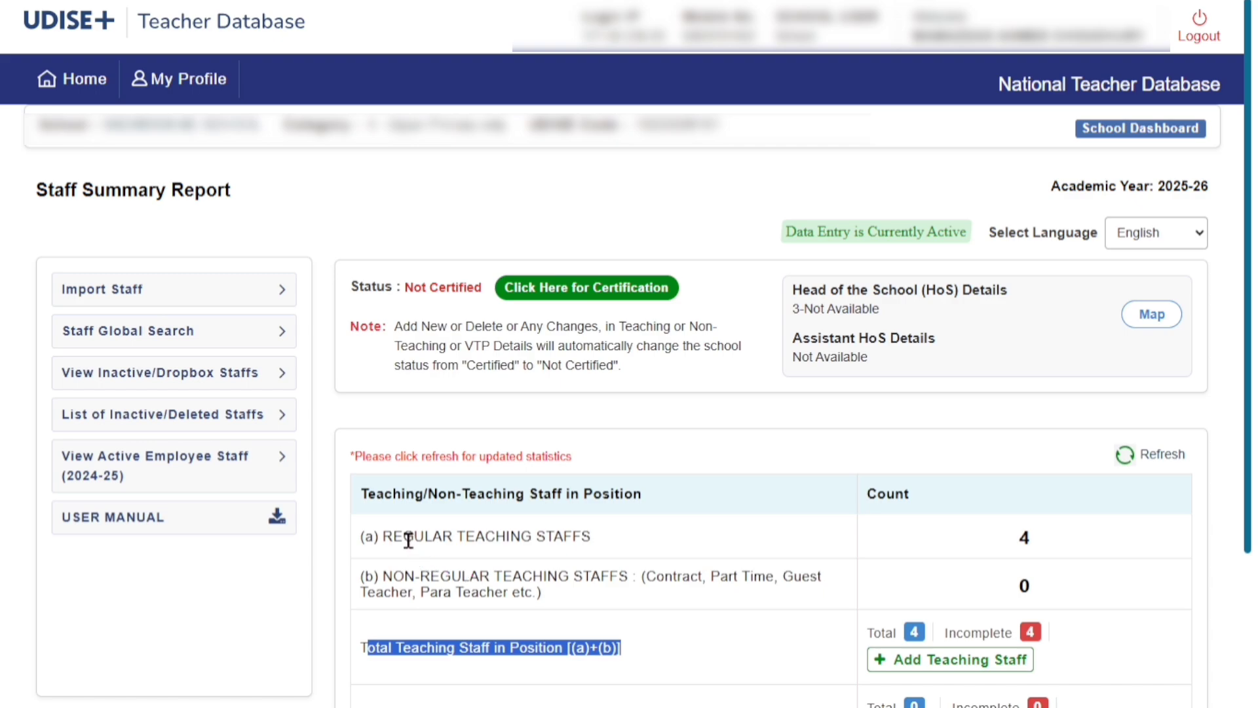
{"action": "left_click_drag", "start_coordinate": [403, 536], "coordinate": [505, 537]}
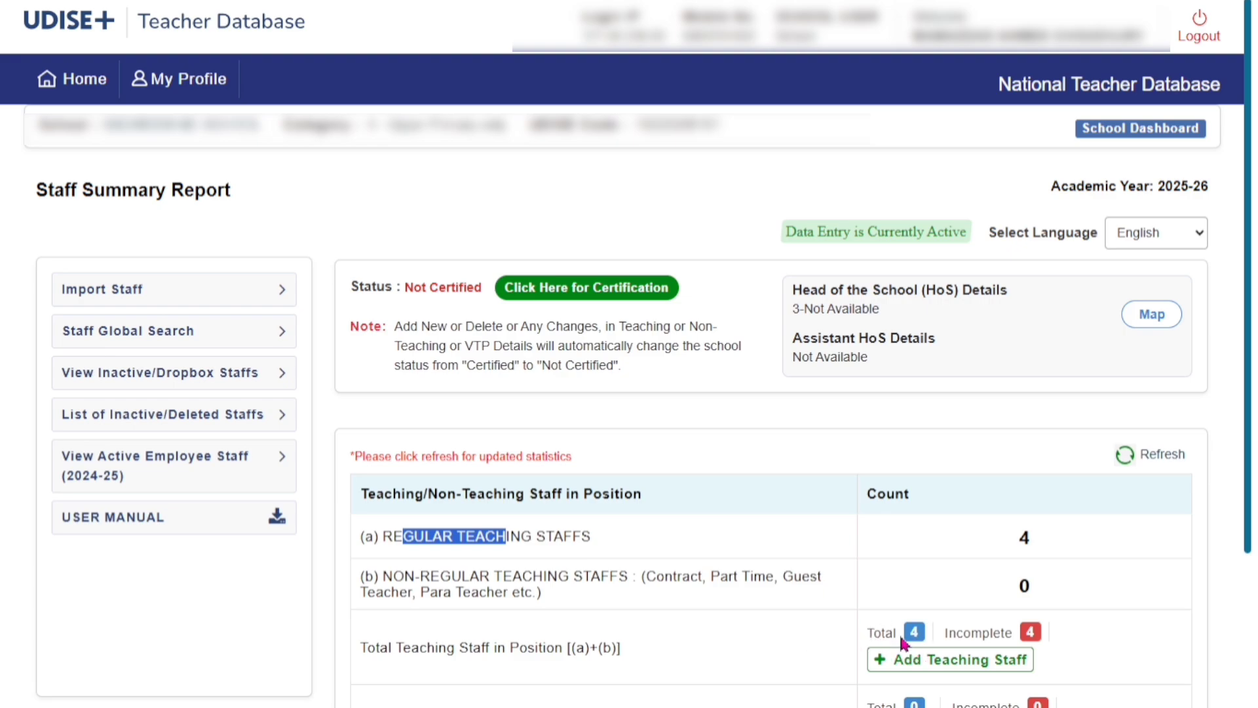
Open the list of incomplete teaching staff records
{"action": "left_click", "coordinate": [946, 632]}
{"action": "left_click_drag", "start_coordinate": [946, 632], "coordinate": [1011, 639]}
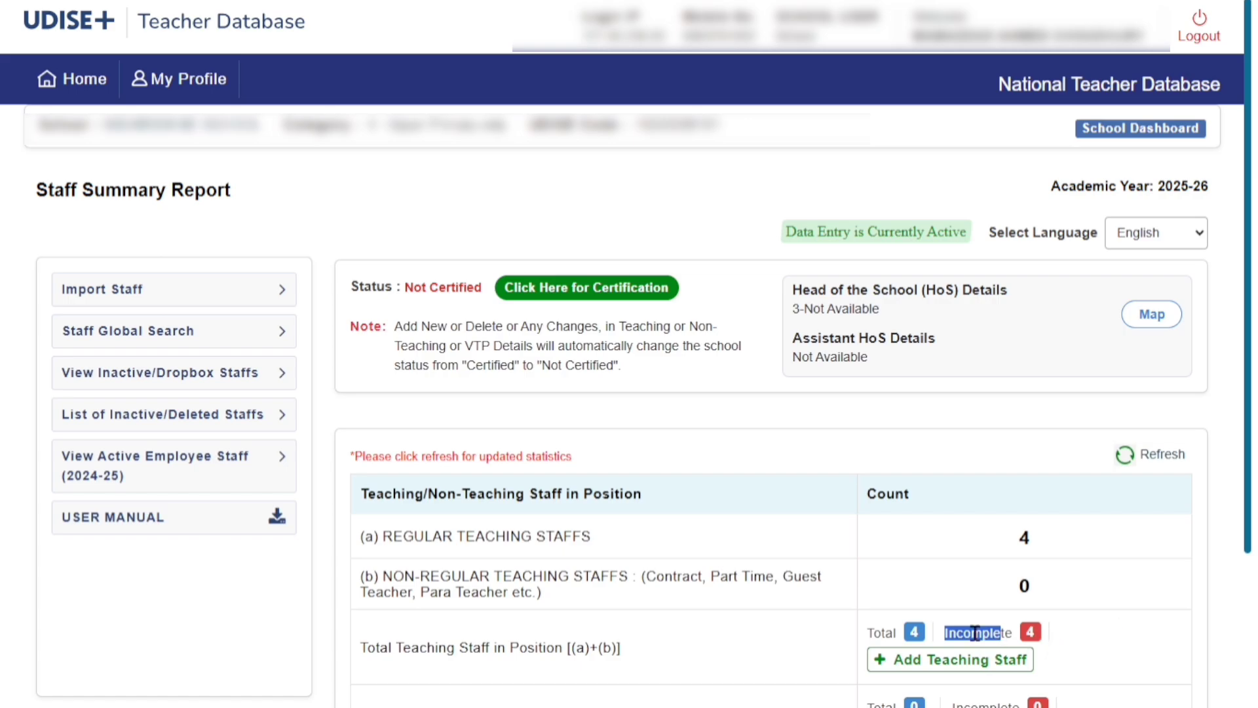
{"action": "left_click", "coordinate": [1034, 637]}
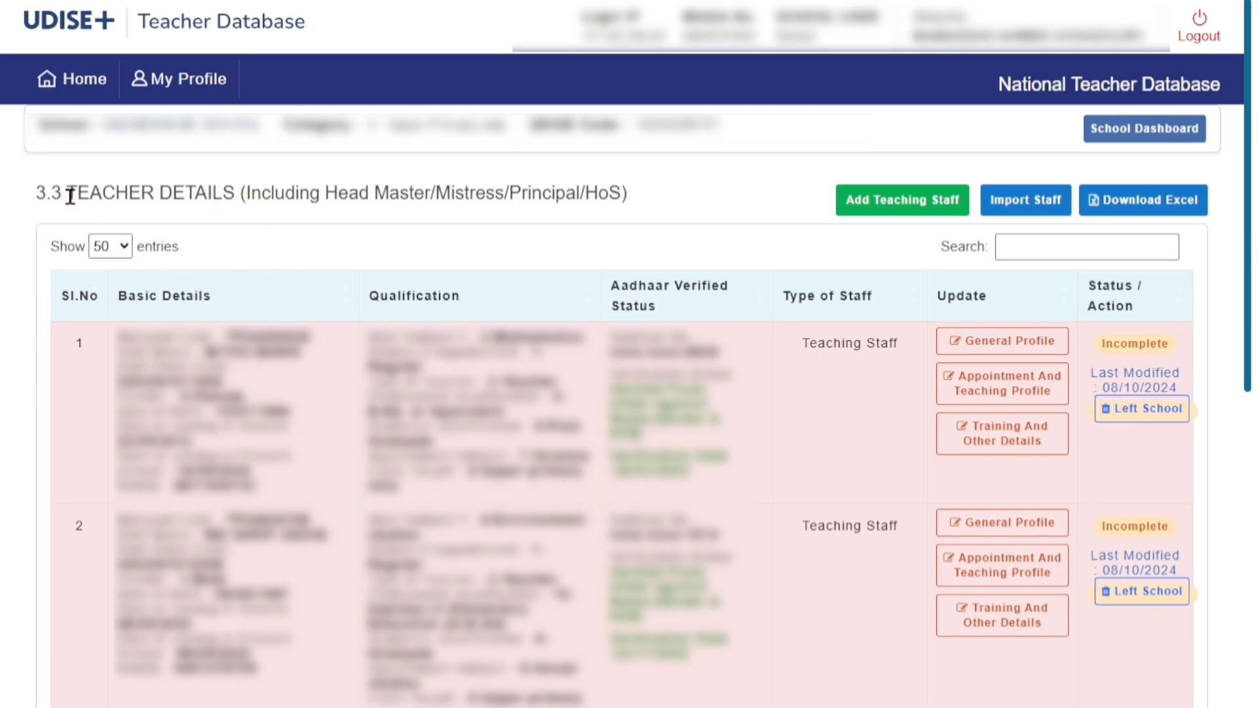
Open the first teacher's General Profile and save it with Update
{"action": "left_click_drag", "start_coordinate": [68, 195], "coordinate": [623, 200]}
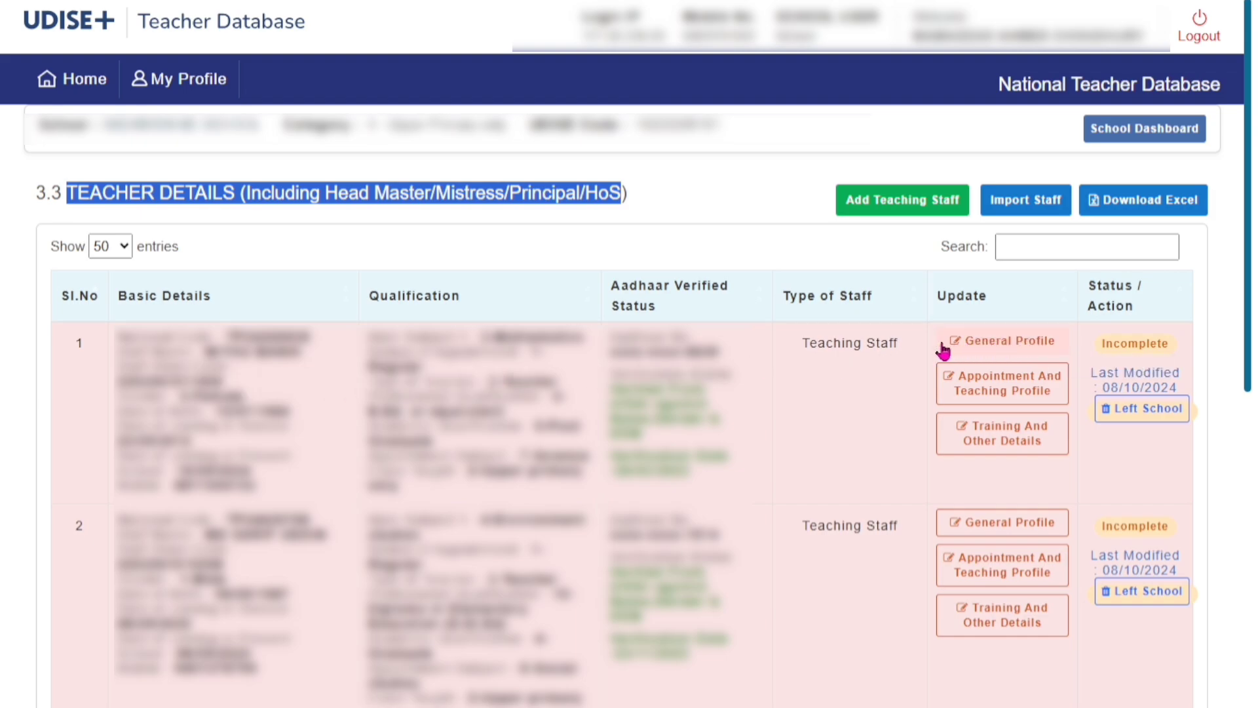
{"action": "left_click", "coordinate": [983, 352]}
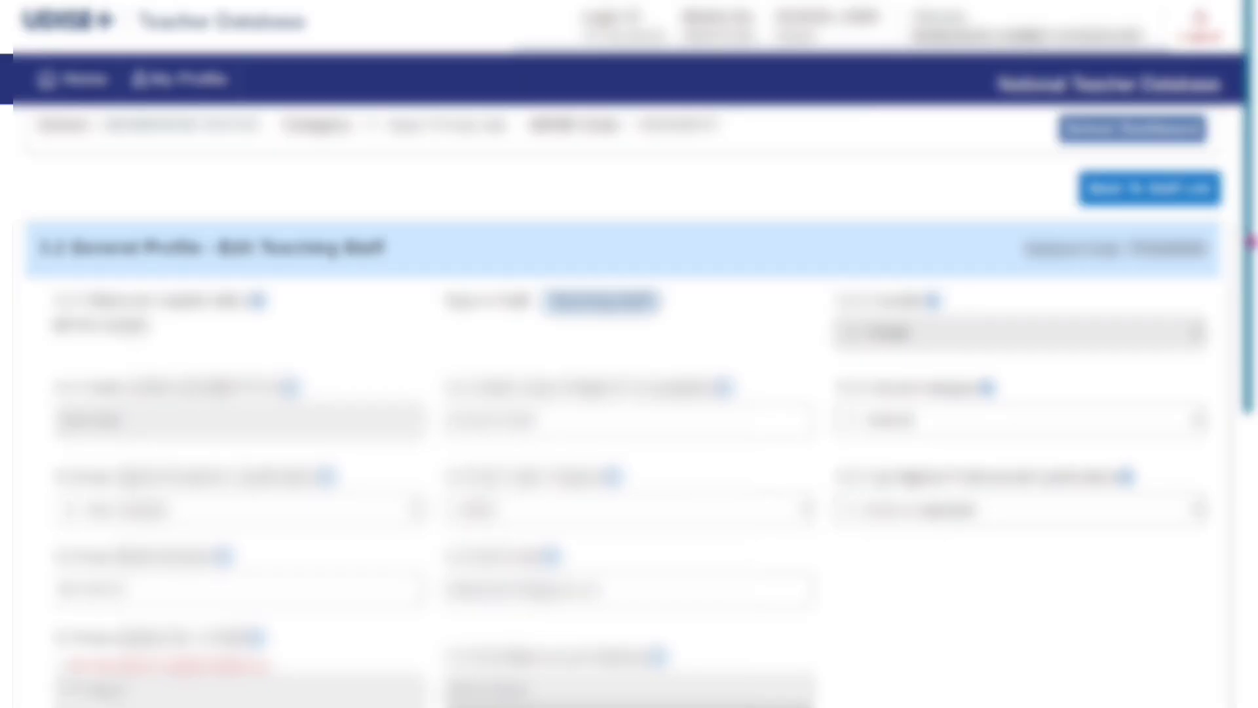
{"action": "left_click_drag", "start_coordinate": [1250, 242], "coordinate": [1253, 543]}
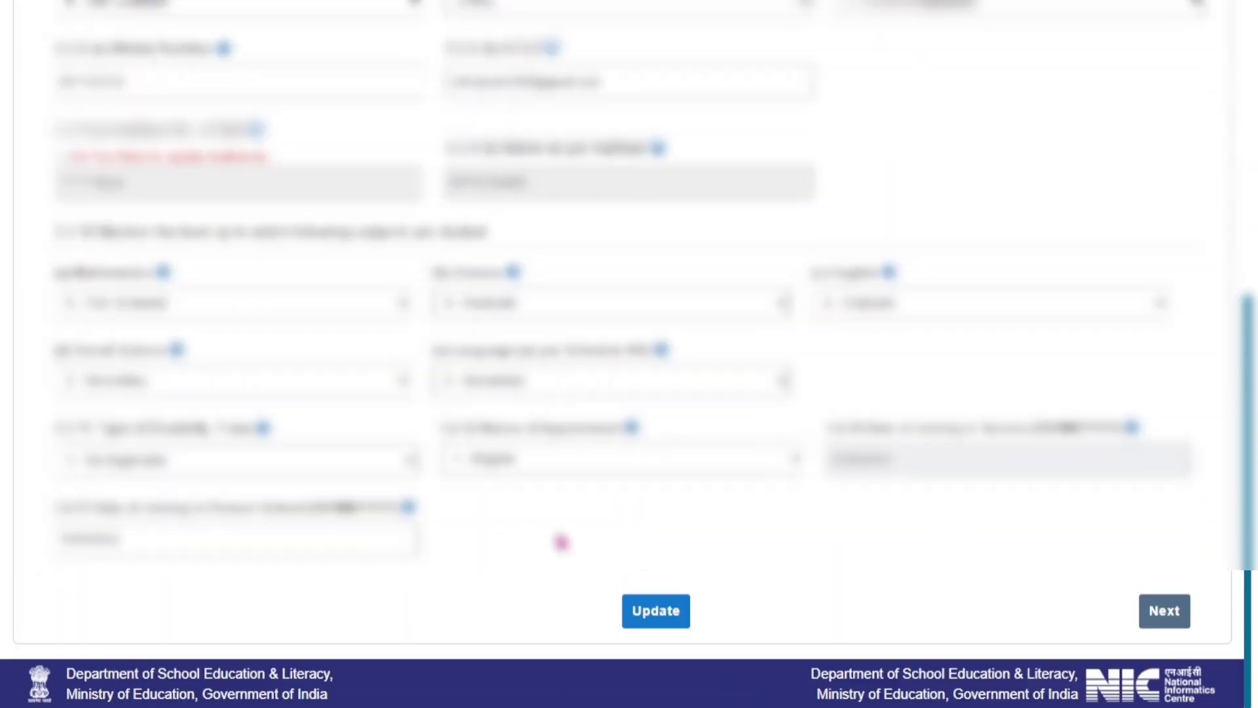
{"action": "left_click", "coordinate": [655, 628]}
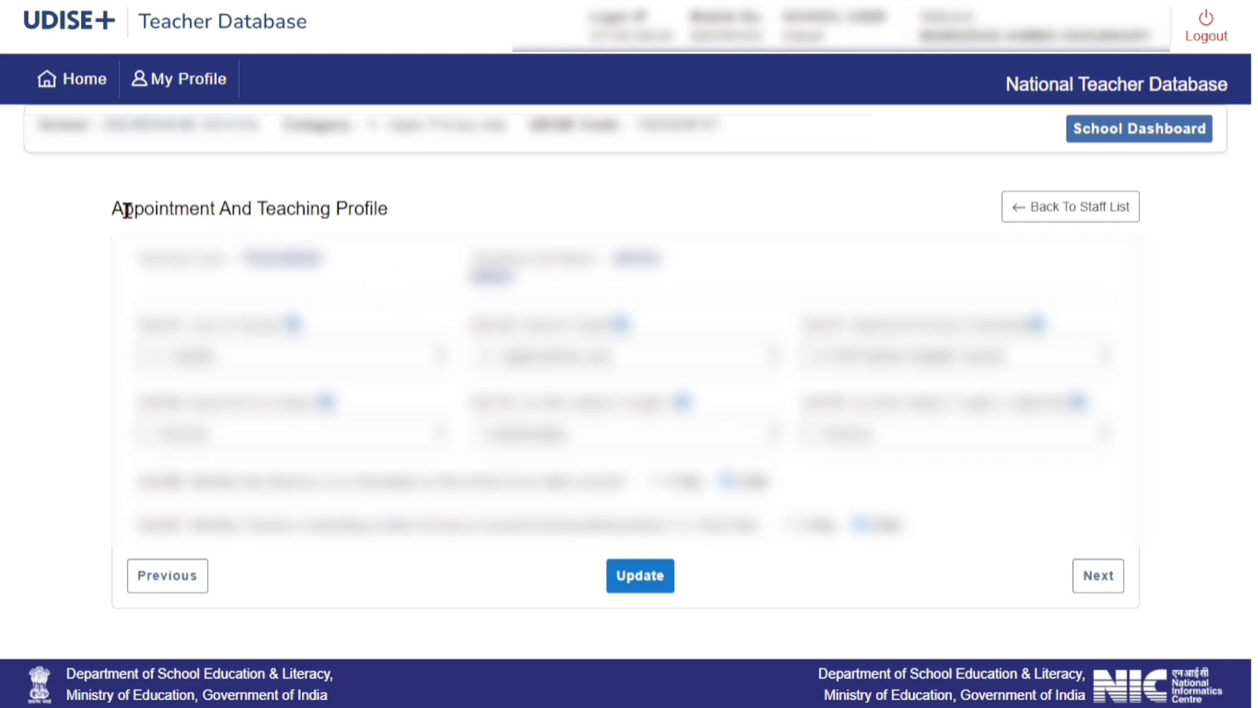
Save the first teacher's Appointment and Teaching Profile, then the Training and Other Details with Update
{"action": "left_click_drag", "start_coordinate": [113, 210], "coordinate": [449, 216]}
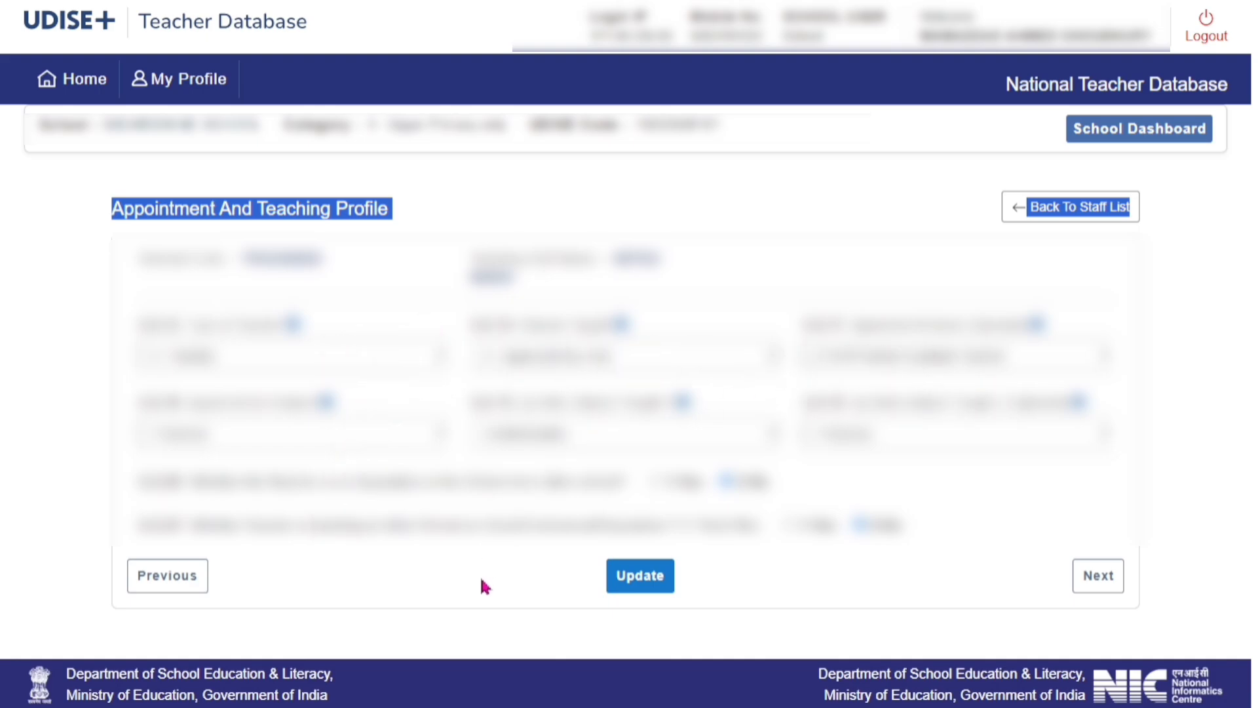
{"action": "left_click", "coordinate": [640, 577]}
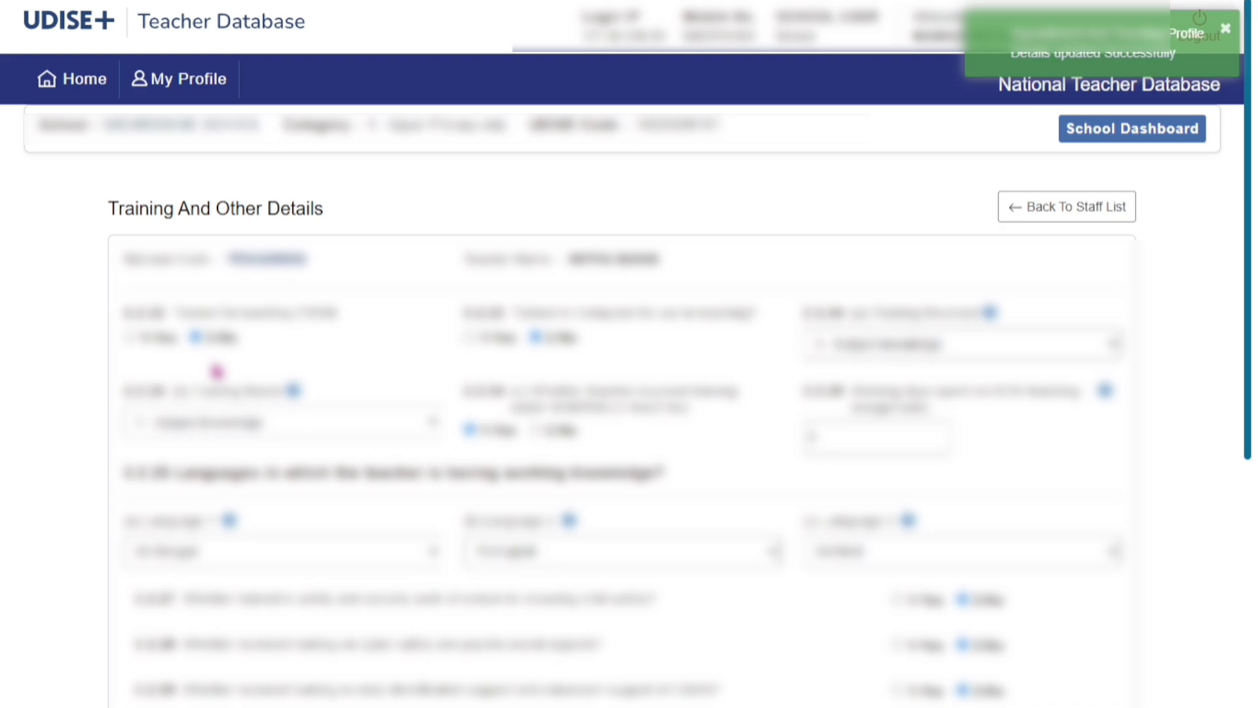
{"action": "left_click_drag", "start_coordinate": [118, 208], "coordinate": [340, 216]}
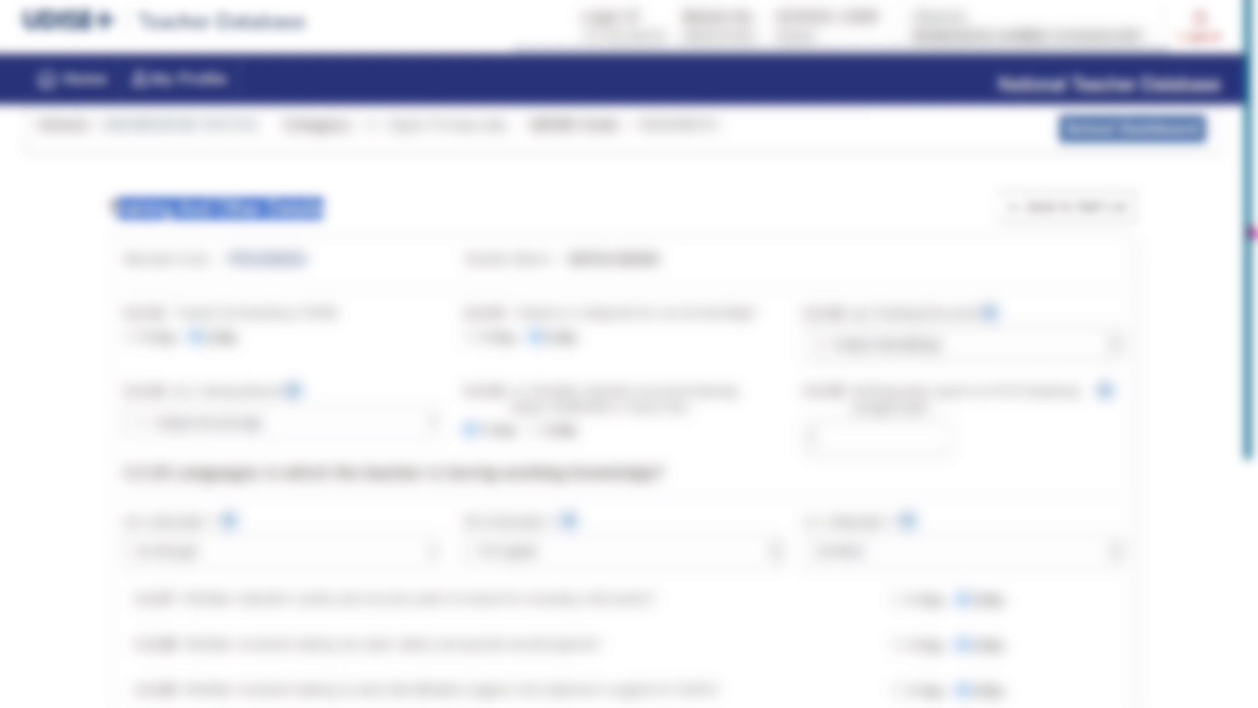
{"action": "left_click_drag", "start_coordinate": [1250, 233], "coordinate": [1250, 534]}
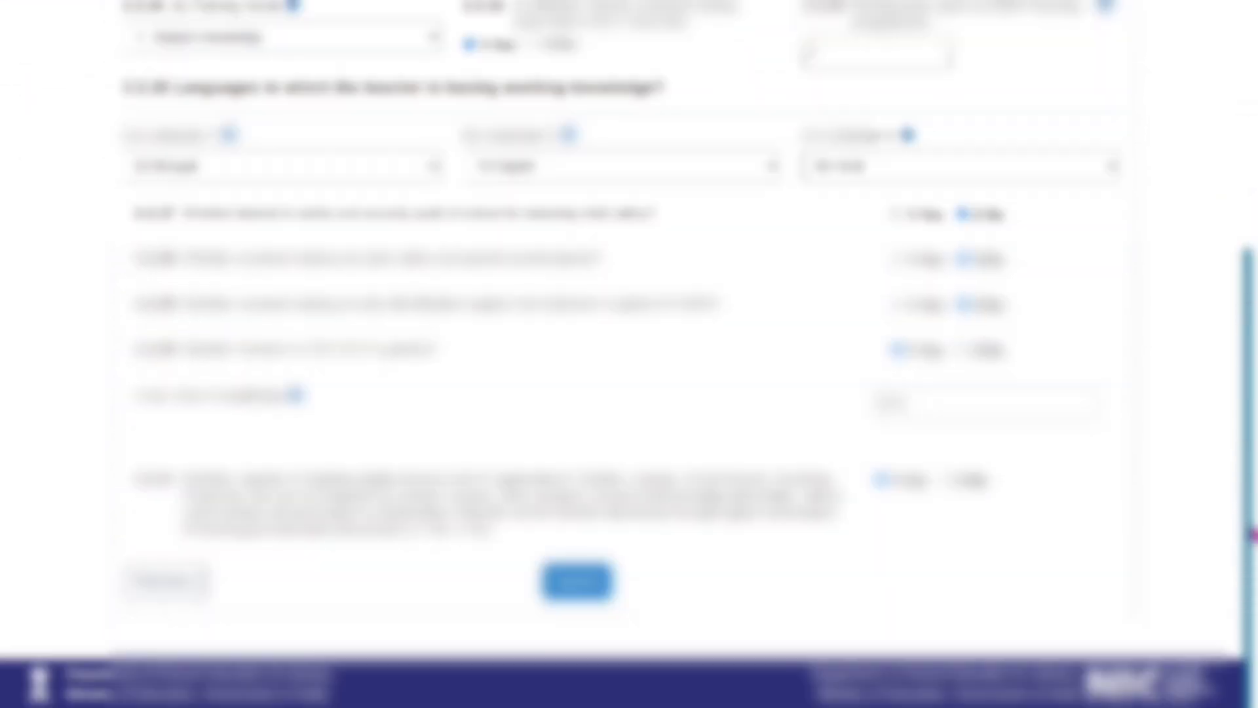
{"action": "left_click", "coordinate": [596, 594]}
{"action": "left_click", "coordinate": [599, 589]}
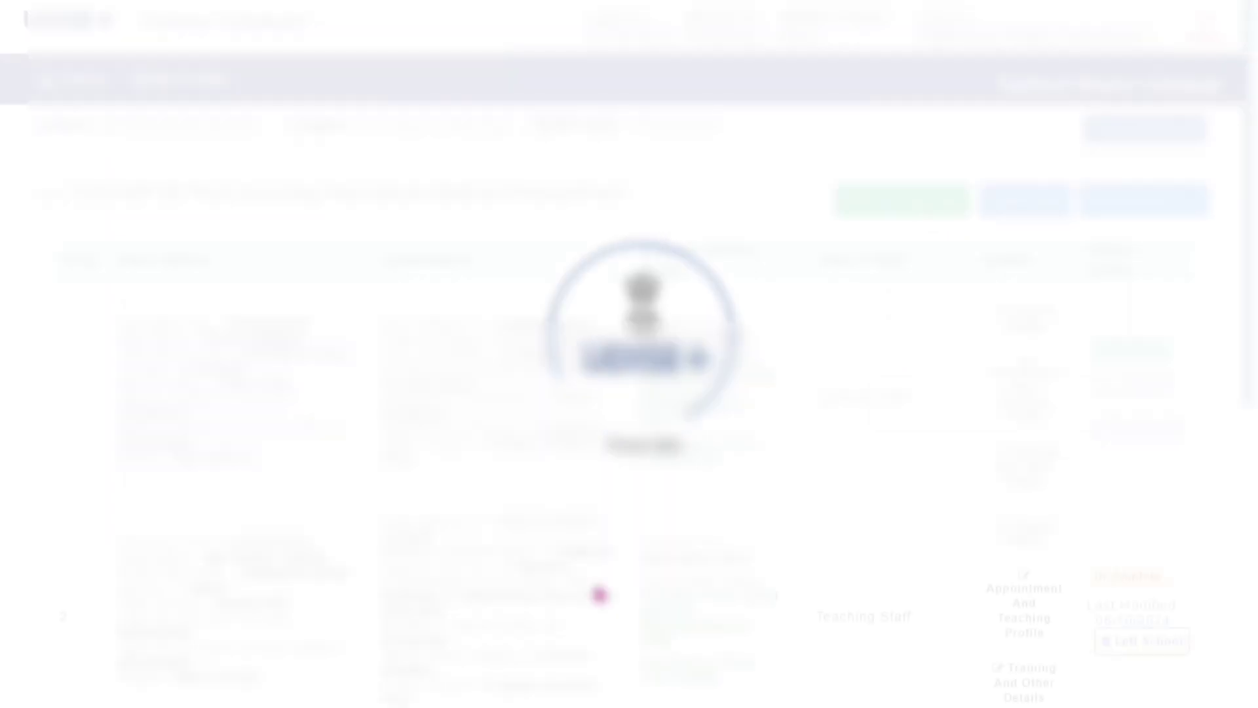